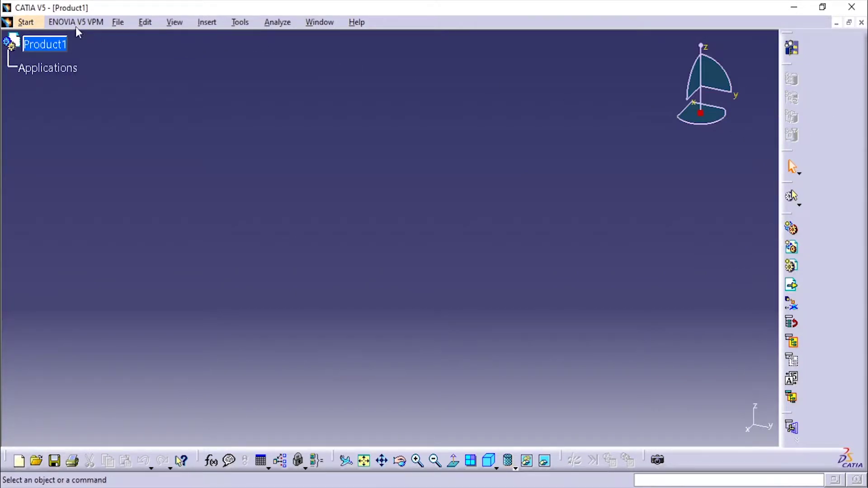
- Create a new part named Part1 in the Part Design workbench with hybrid design enabled
{"action": "left_click", "coordinate": [26, 23]}
{"action": "mouse_move", "coordinate": [48, 55]}
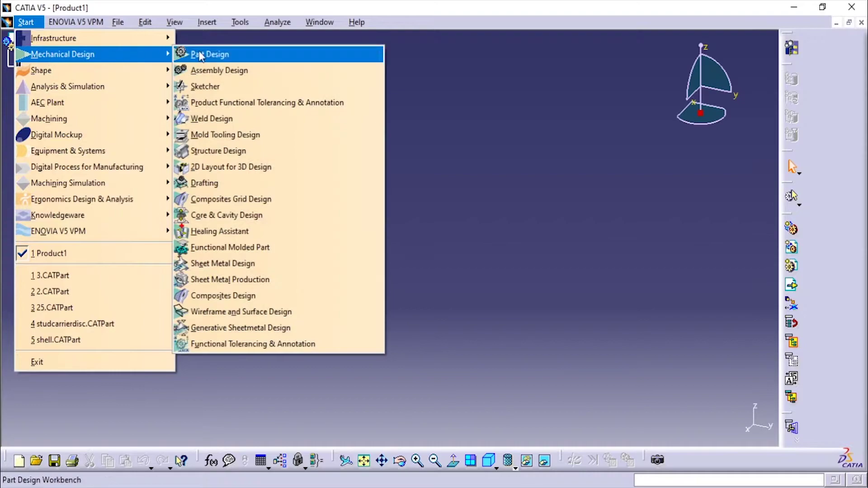
{"action": "left_click", "coordinate": [210, 55]}
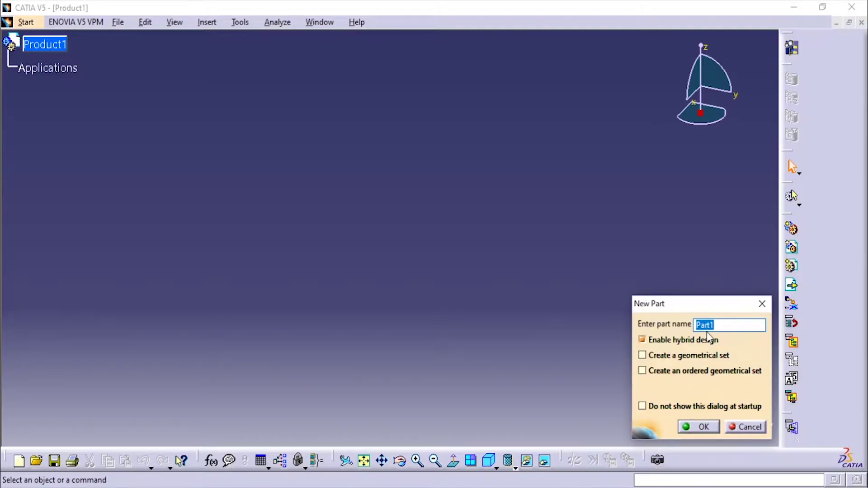
{"action": "left_click", "coordinate": [707, 430]}
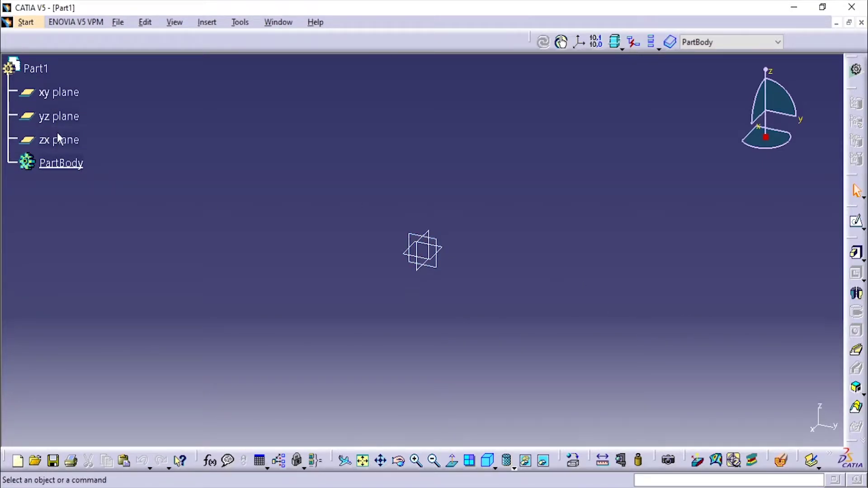
{"action": "left_click", "coordinate": [441, 241]}
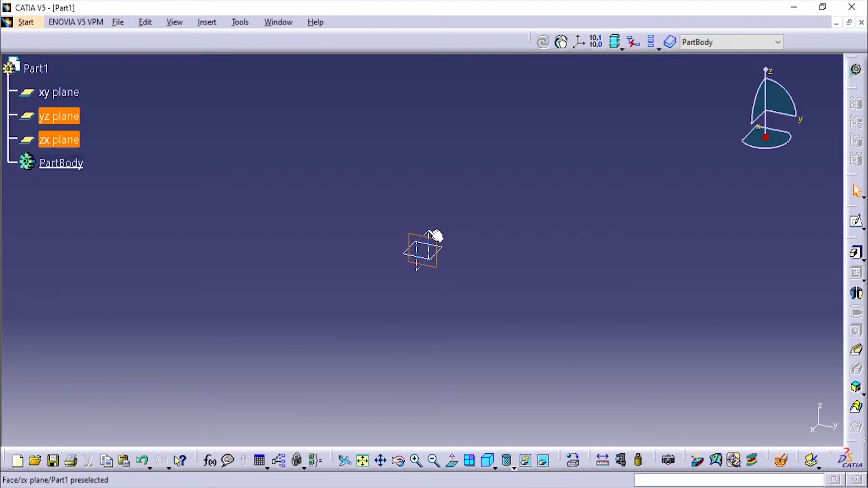
{"action": "left_click", "coordinate": [502, 229]}
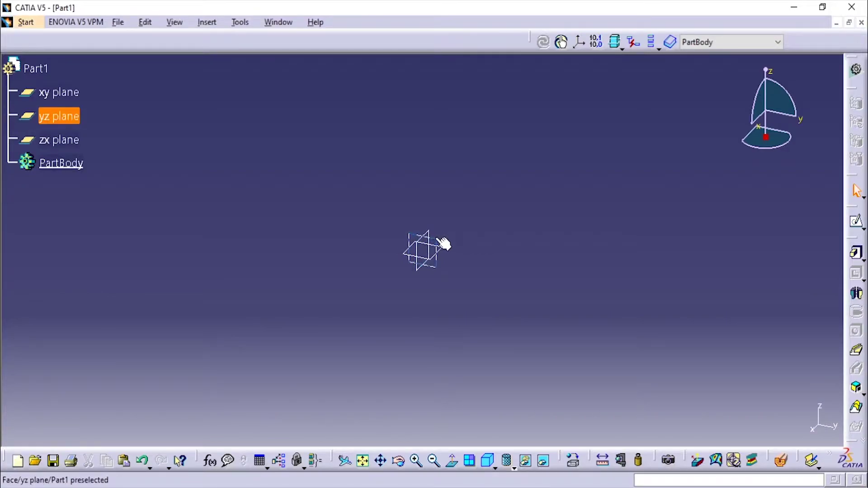
{"action": "left_click", "coordinate": [430, 237]}
{"action": "left_click", "coordinate": [438, 238]}
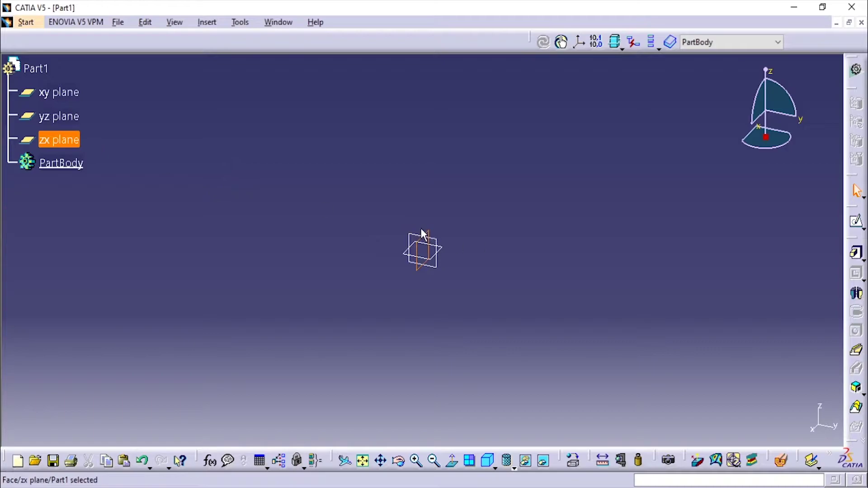
{"action": "left_click", "coordinate": [422, 257]}
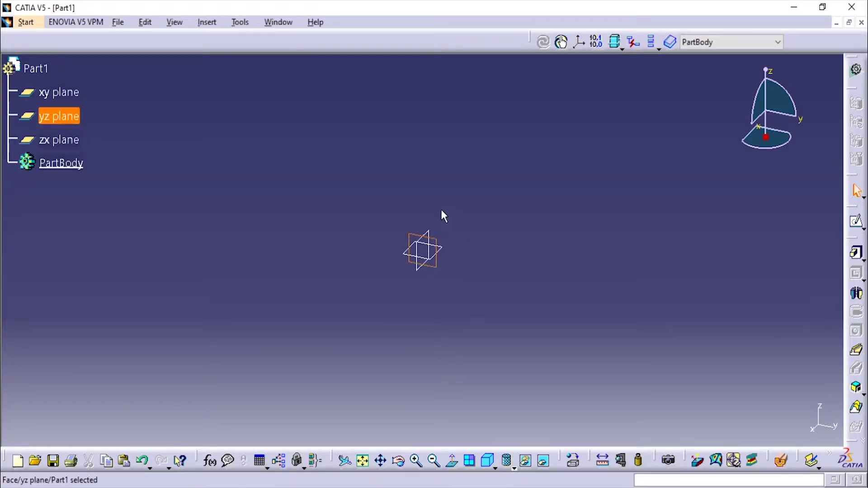
{"action": "left_click", "coordinate": [68, 140]}
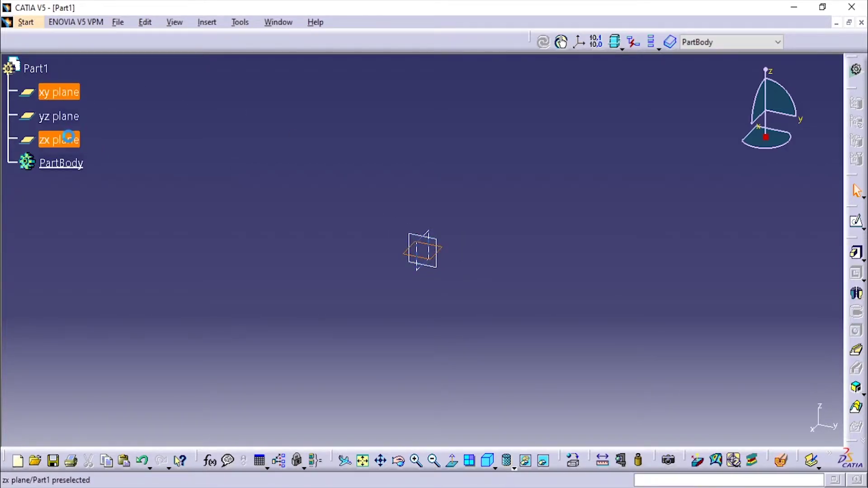
- Open a new sketch on the yz plane
{"action": "left_click", "coordinate": [61, 116]}
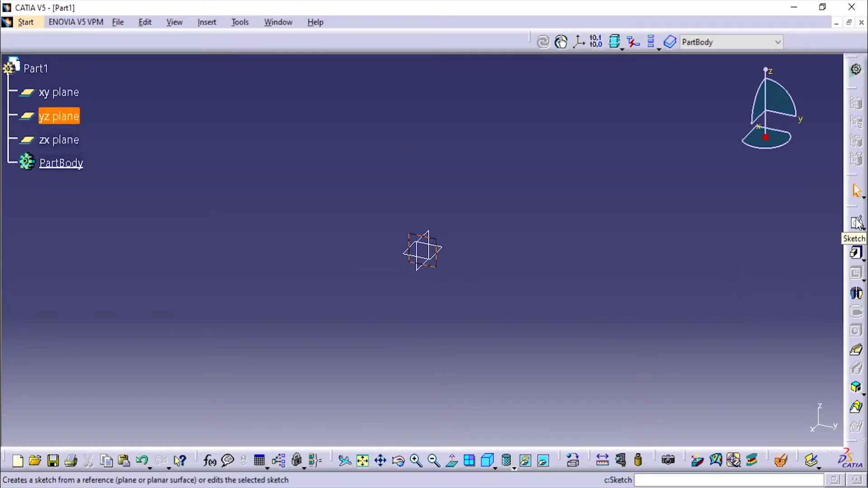
{"action": "key", "text": "alt+i"}
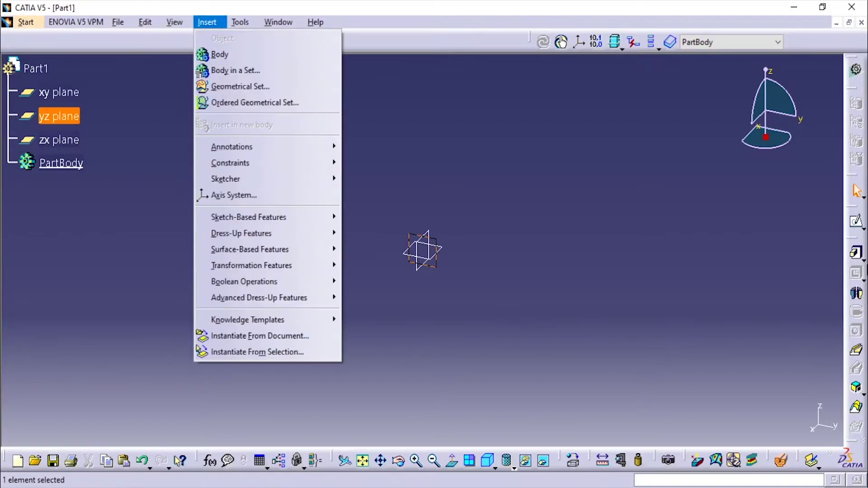
{"action": "left_click", "coordinate": [857, 222]}
{"action": "left_click", "coordinate": [857, 223]}
{"action": "left_click", "coordinate": [859, 246]}
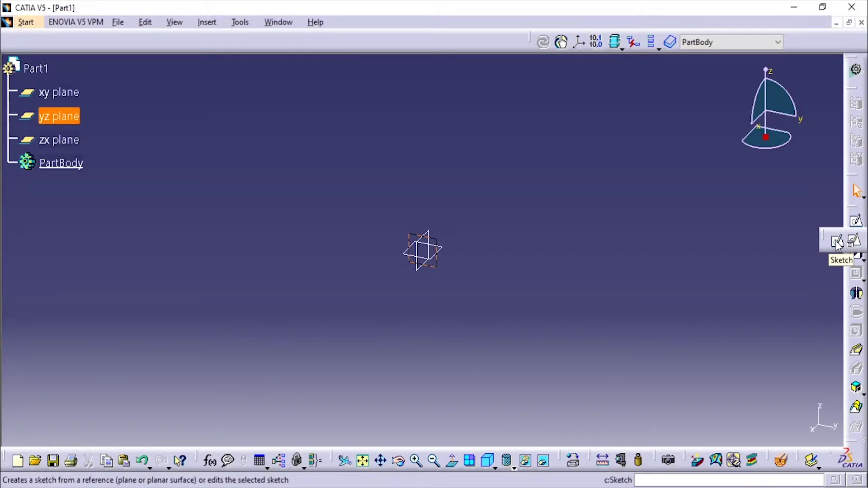
{"action": "left_click", "coordinate": [236, 24]}
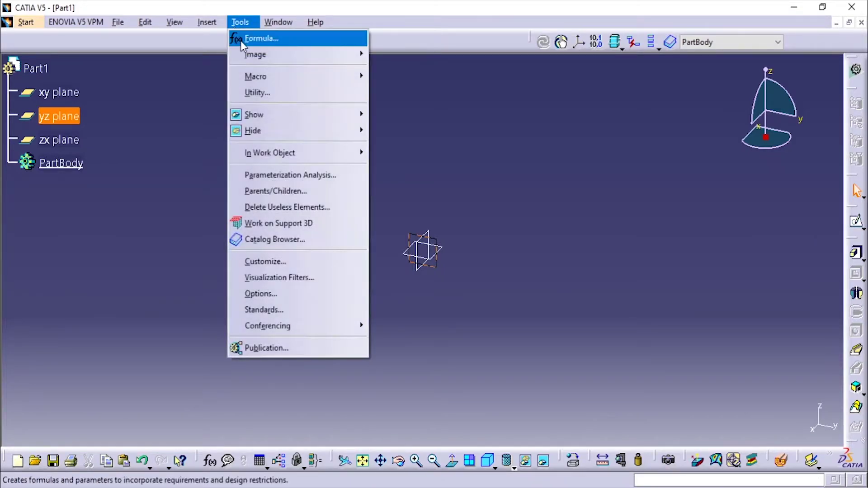
{"action": "mouse_move", "coordinate": [215, 25]}
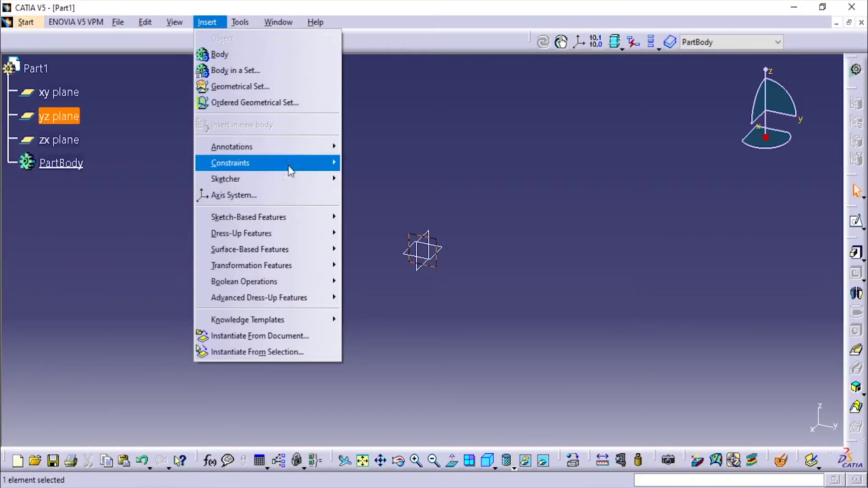
{"action": "mouse_move", "coordinate": [297, 179]}
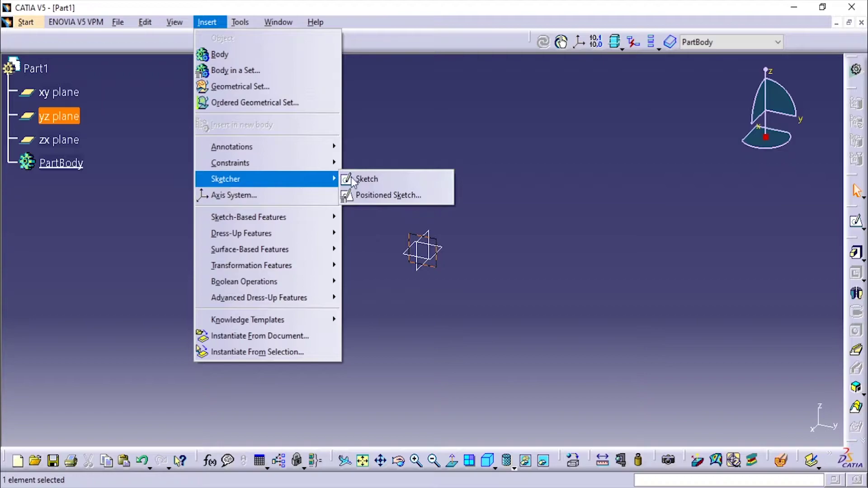
{"action": "left_click", "coordinate": [398, 178]}
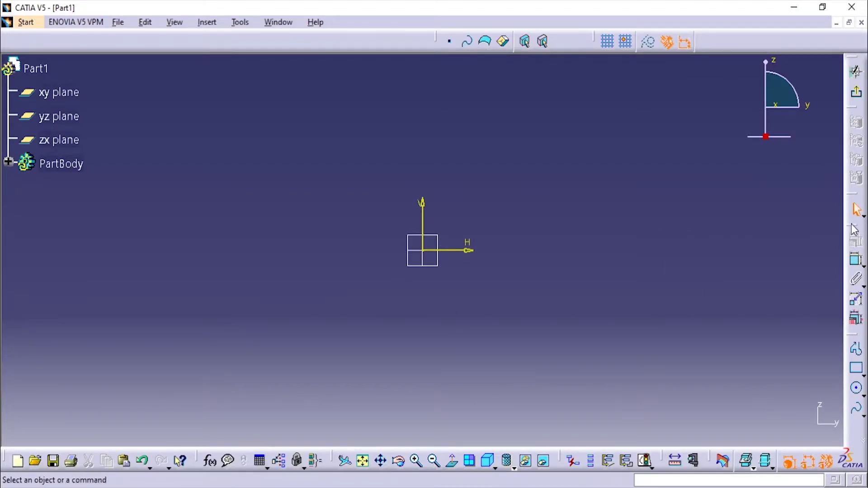
- Dock the sketch Constraint and Line toolbars above the drawing area
{"action": "left_click_drag", "start_coordinate": [797, 183], "coordinate": [292, 40]}
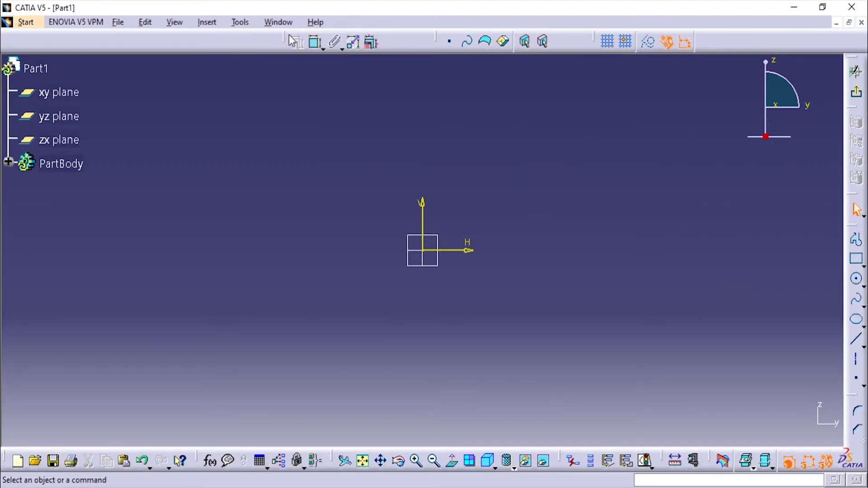
{"action": "left_click", "coordinate": [859, 271]}
{"action": "left_click", "coordinate": [865, 348]}
{"action": "left_click_drag", "start_coordinate": [769, 360], "coordinate": [707, 52]}
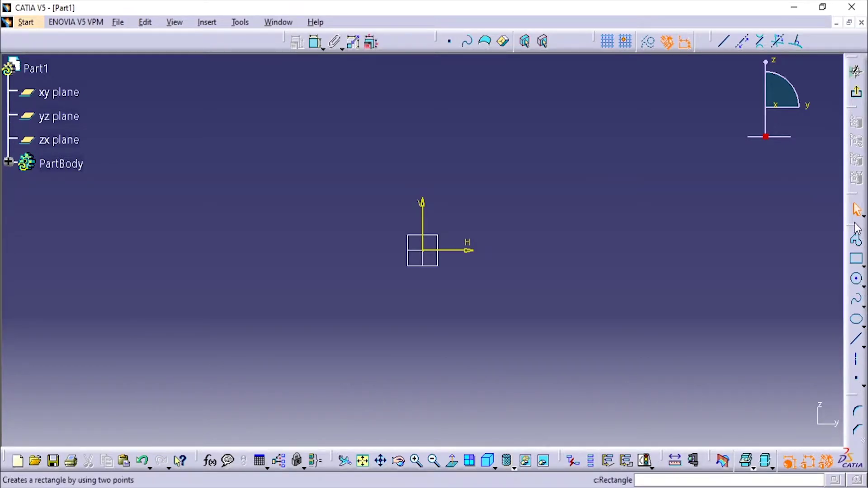
{"action": "left_click", "coordinate": [219, 22]}
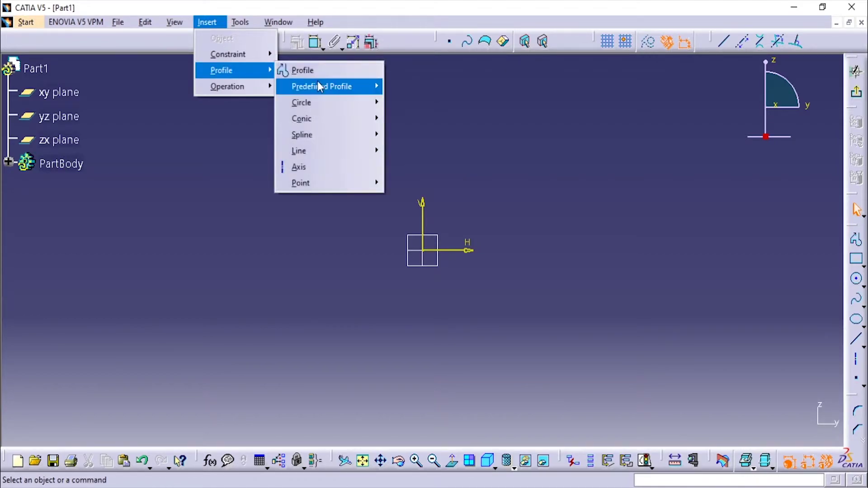
{"action": "mouse_move", "coordinate": [274, 72]}
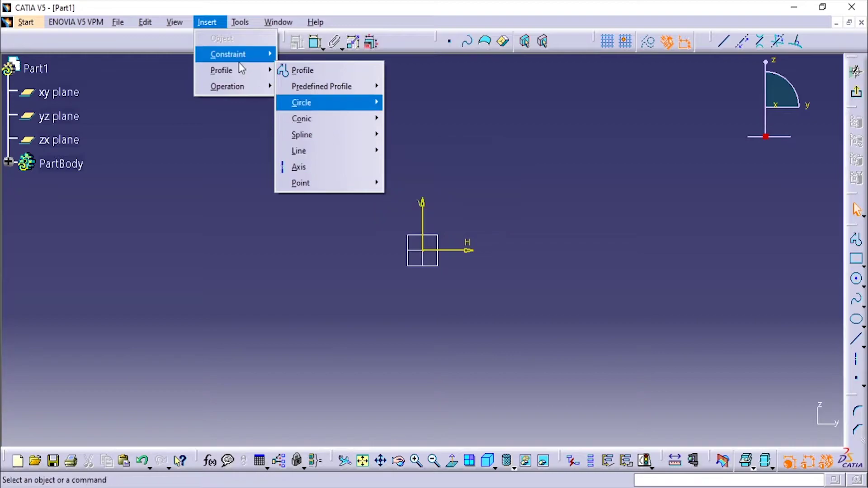
{"action": "mouse_move", "coordinate": [265, 58]}
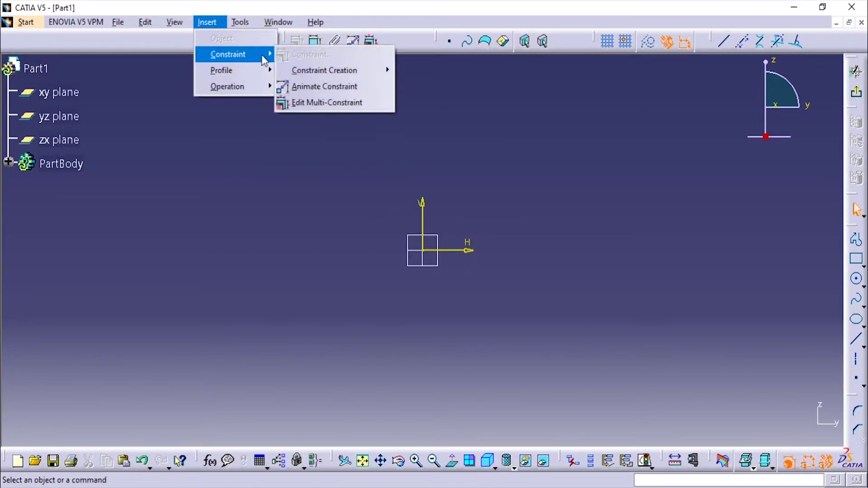
{"action": "mouse_move", "coordinate": [331, 90]}
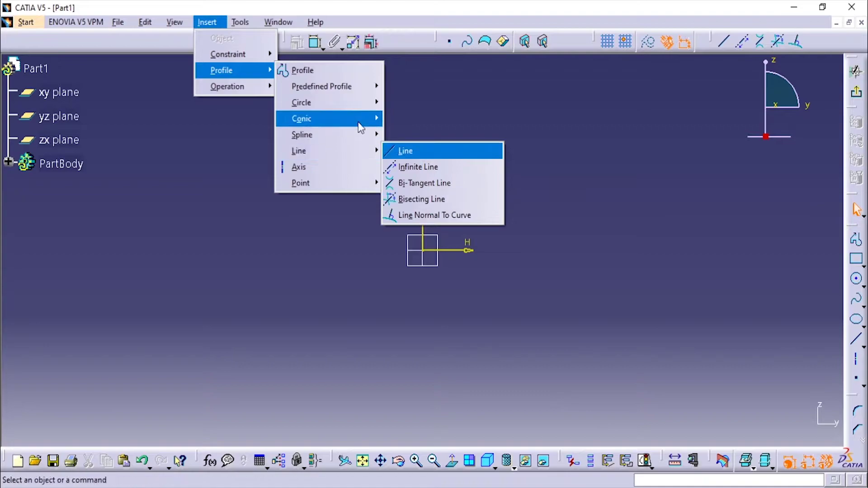
{"action": "mouse_move", "coordinate": [358, 123]}
{"action": "mouse_move", "coordinate": [358, 103]}
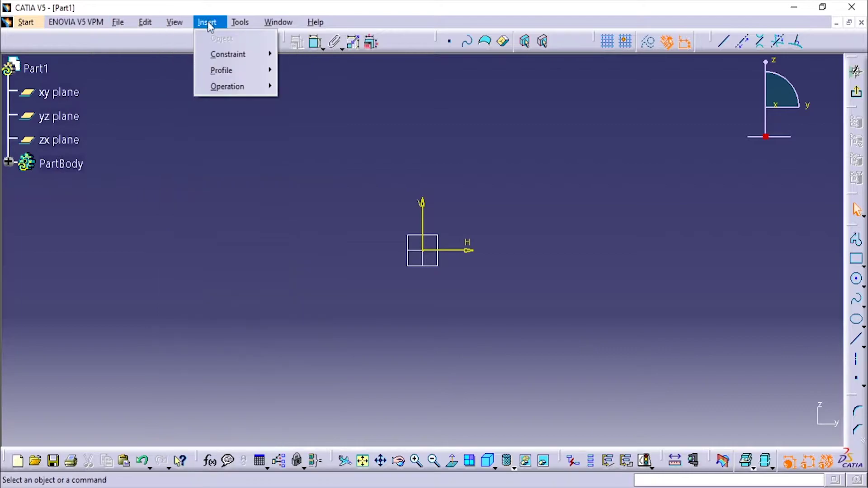
- Dock the Profile toolbar above the drawing area beside the Constraint toolbar
{"action": "mouse_move", "coordinate": [855, 232]}
{"action": "left_mouse_down"}
{"action": "mouse_move", "coordinate": [793, 203]}
{"action": "mouse_move", "coordinate": [131, 39]}
{"action": "left_mouse_up"}
{"action": "right_click", "coordinate": [851, 343]}
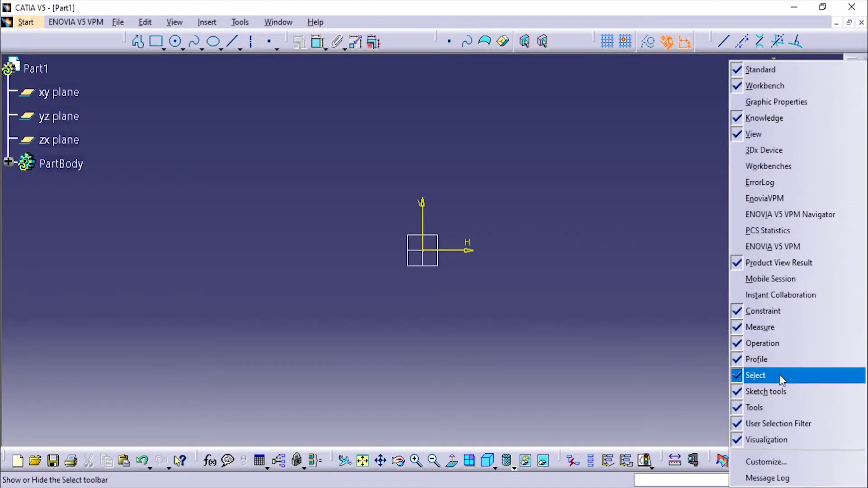
{"action": "left_click", "coordinate": [687, 387]}
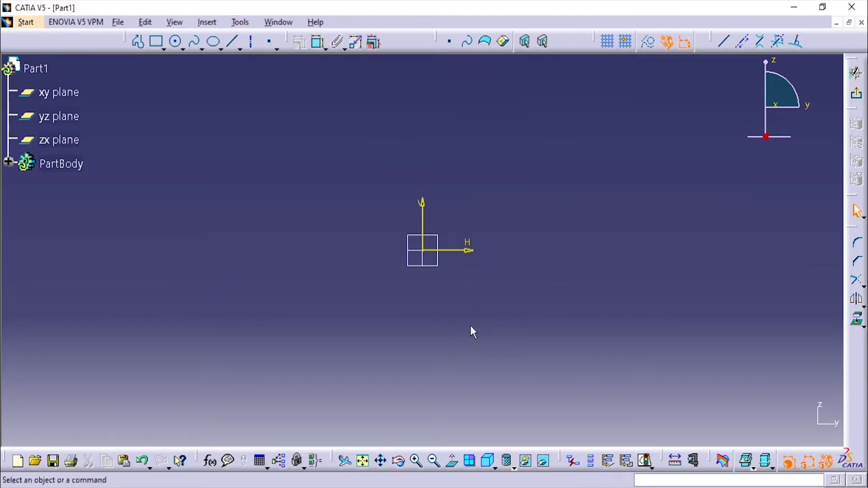
- Sketch two concentric circles centred on the sketch origin, the second about half the size of the first
{"action": "left_click", "coordinate": [176, 43]}
{"action": "left_click", "coordinate": [423, 251]}
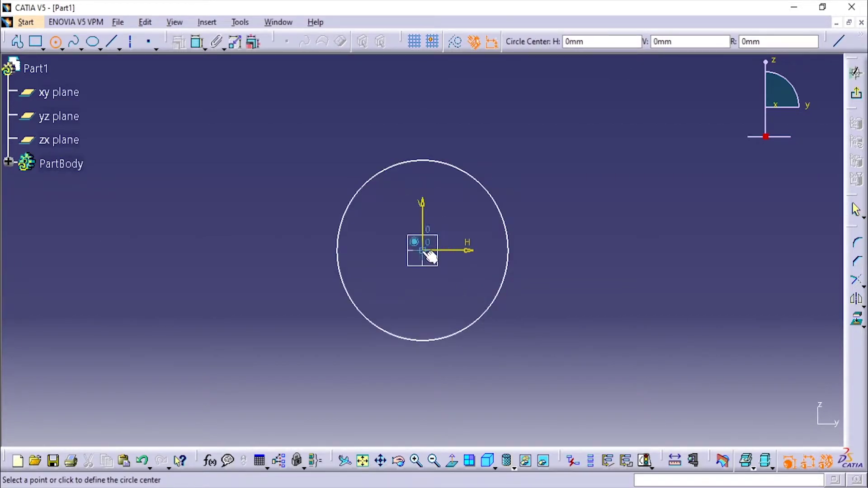
{"action": "left_click", "coordinate": [423, 251]}
{"action": "left_click", "coordinate": [451, 280]}
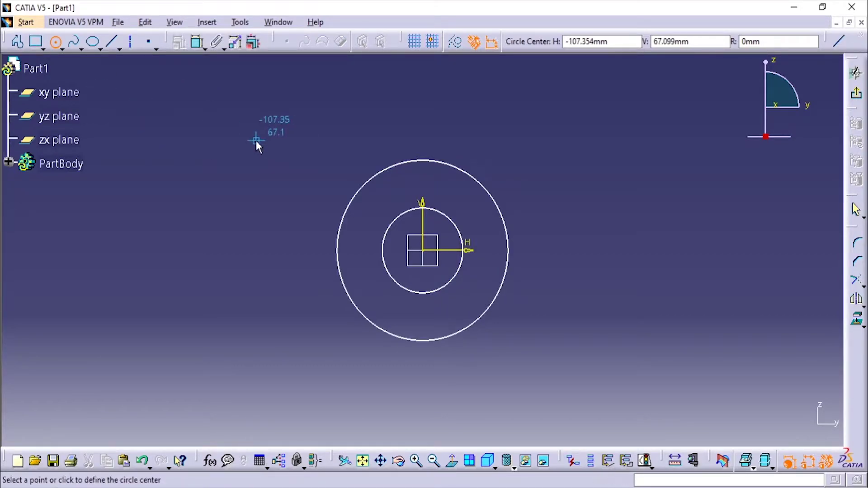
{"action": "key", "text": "Escape"}
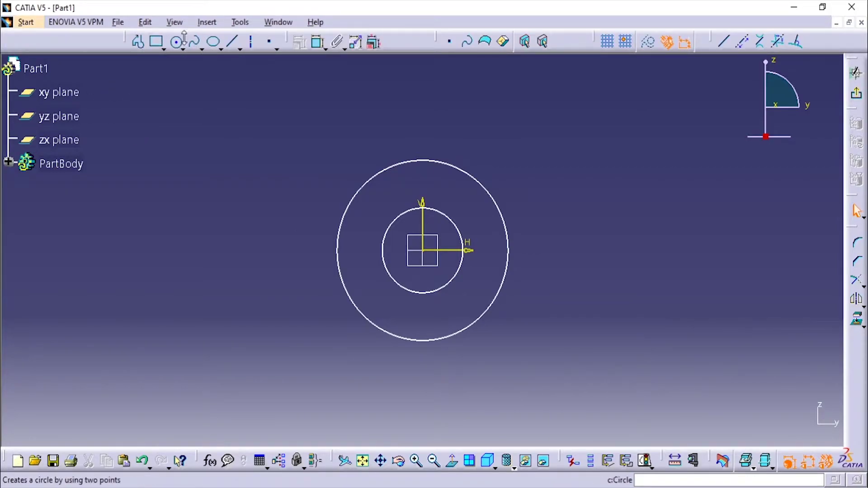
- Sketch a circle of about 13 mm radius to the left of the concentric circles and delete it
{"action": "left_click", "coordinate": [176, 41]}
{"action": "left_click", "coordinate": [148, 210]}
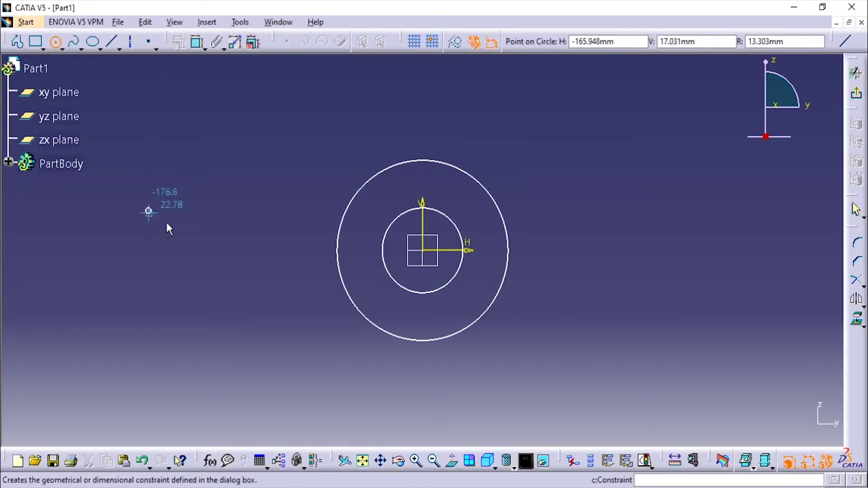
{"action": "left_click", "coordinate": [167, 222]}
{"action": "left_click", "coordinate": [277, 171]}
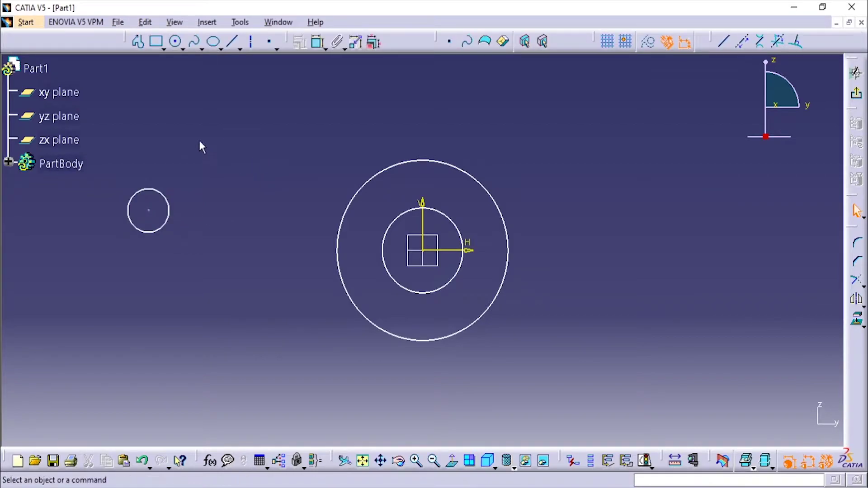
{"action": "left_click", "coordinate": [162, 191]}
{"action": "key", "text": "Delete"}
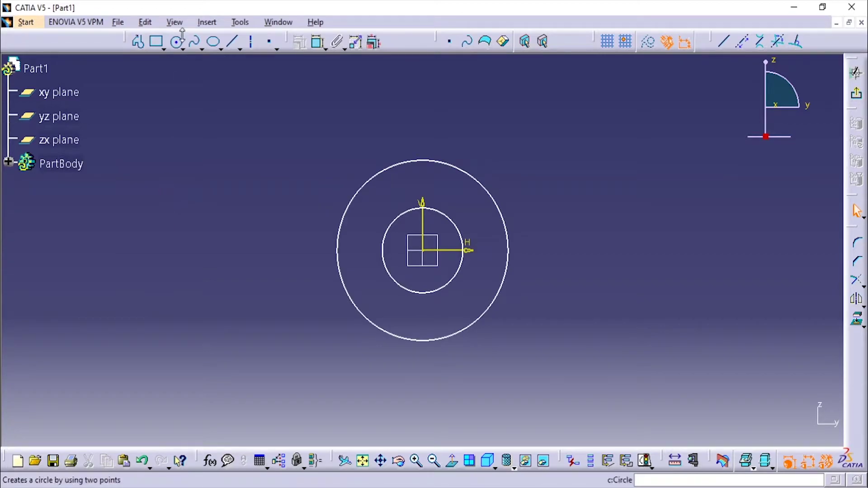
- Sketch a centre-point circle of about 14 mm radius below and to the left of the concentric circles
{"action": "left_click", "coordinate": [180, 48]}
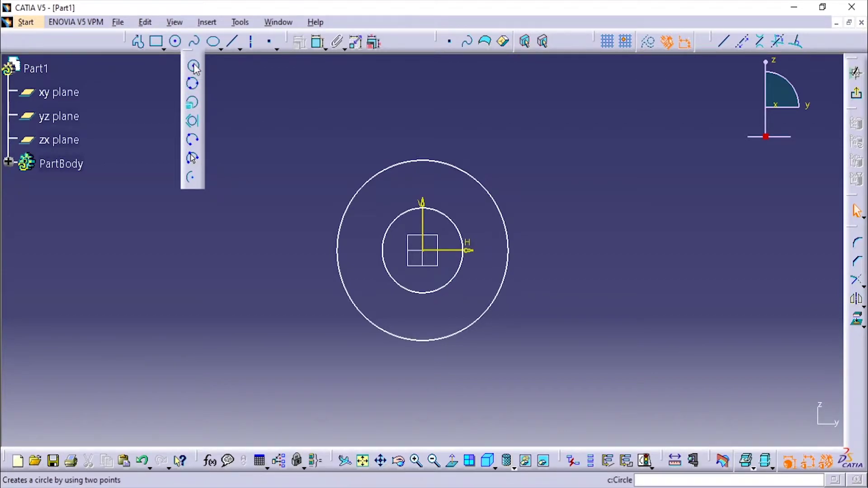
{"action": "left_click", "coordinate": [194, 68]}
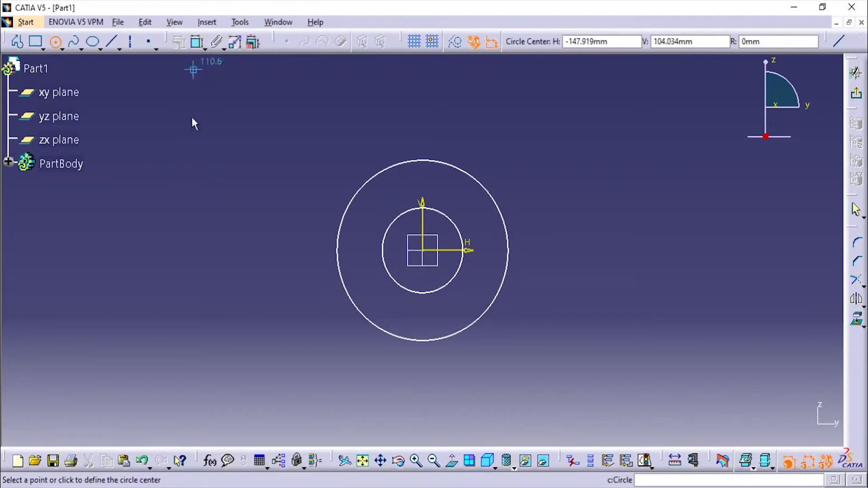
{"action": "left_click", "coordinate": [242, 319]}
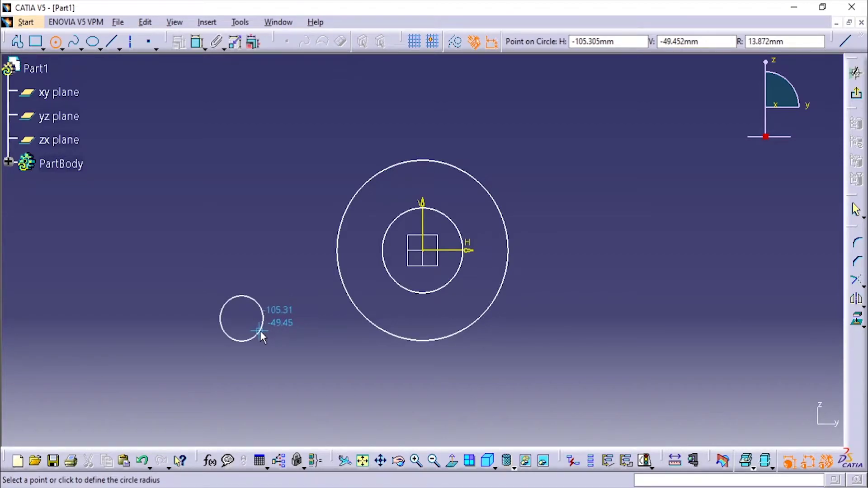
{"action": "left_click", "coordinate": [259, 330]}
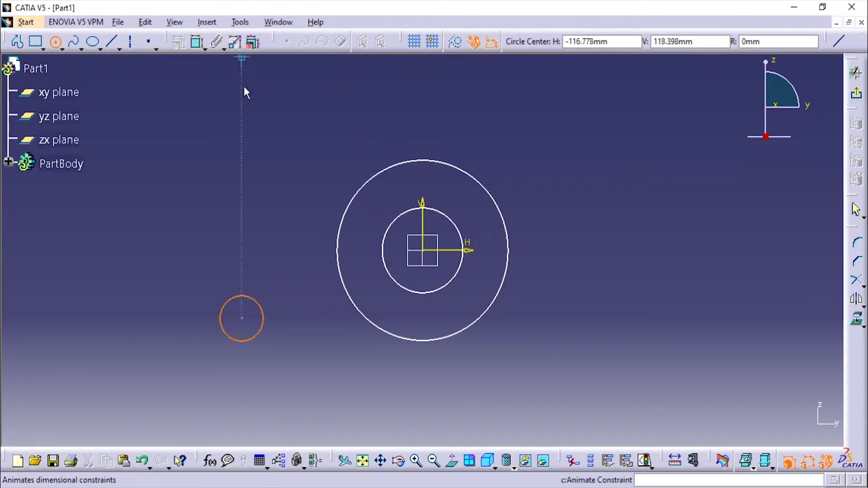
{"action": "left_click", "coordinate": [203, 53]}
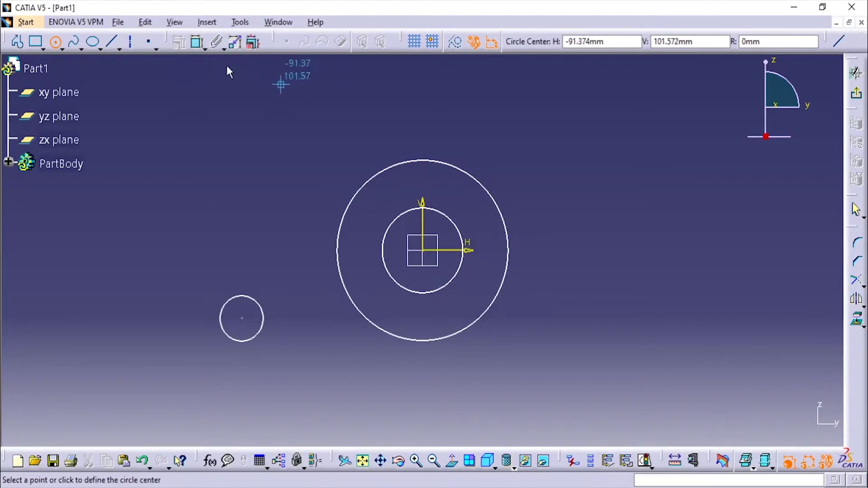
- Dimension the diameter of the inner concentric circle, placing the dimension below the circles
{"action": "left_click", "coordinate": [201, 44]}
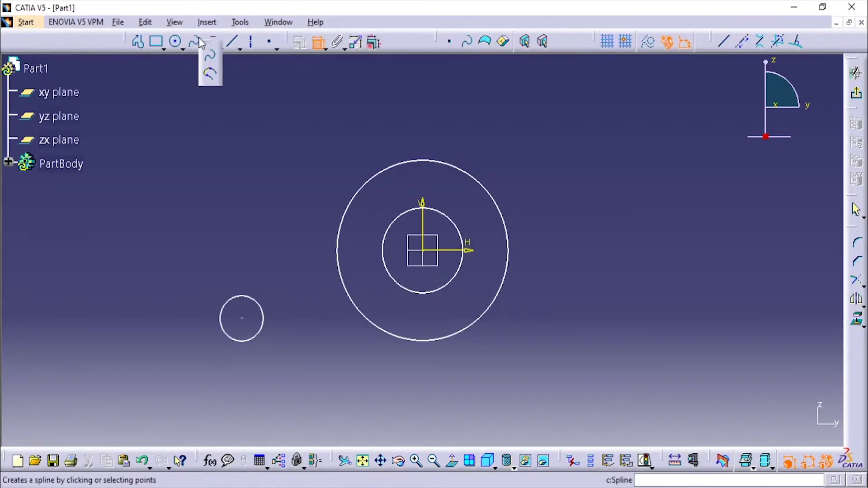
{"action": "left_click", "coordinate": [461, 228]}
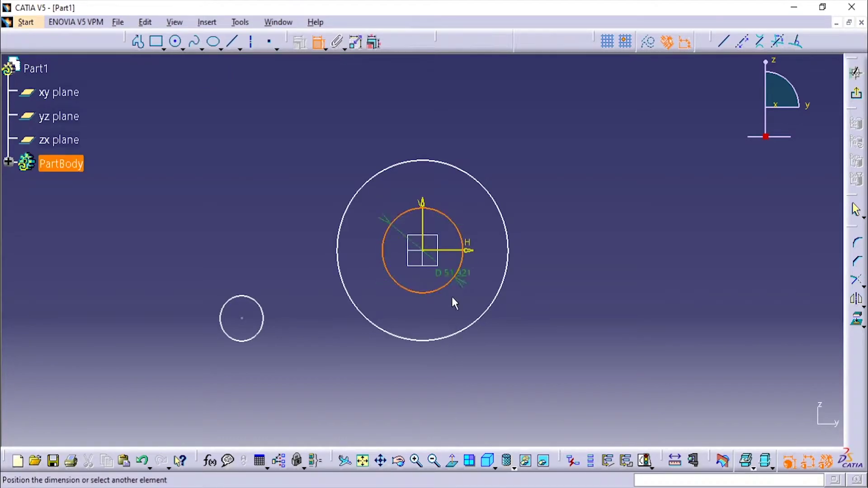
{"action": "left_click", "coordinate": [431, 375]}
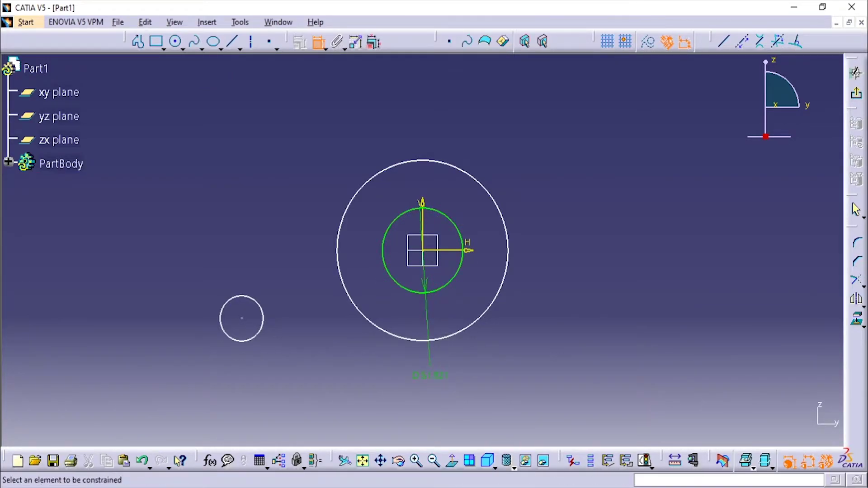
{"action": "key", "text": "alt+Tab"}
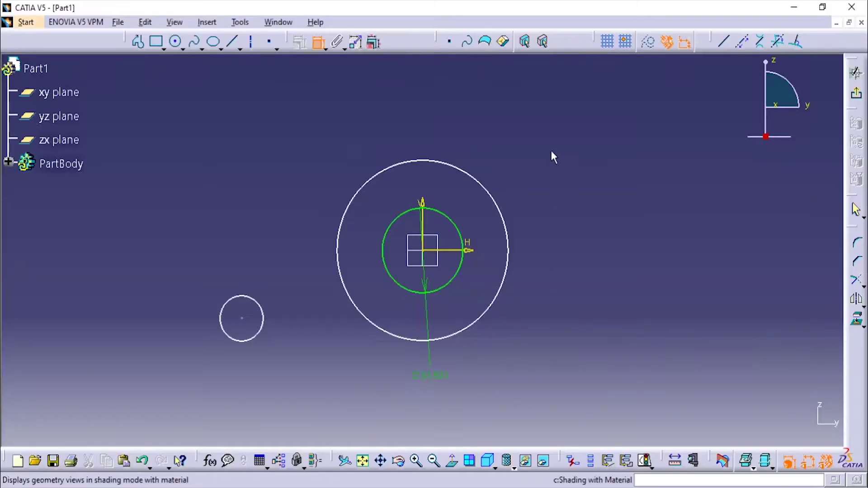
{"action": "key", "text": "Escape"}
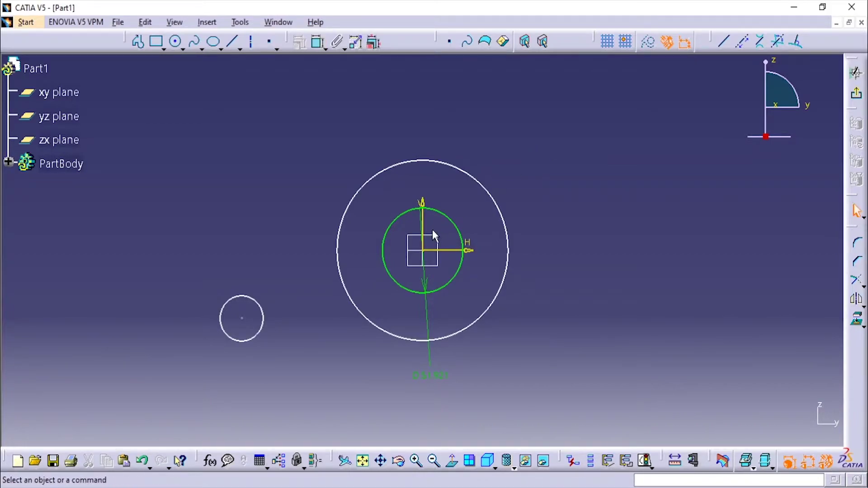
- Convert the inner concentric circle into a construction element
{"action": "left_click", "coordinate": [447, 218]}
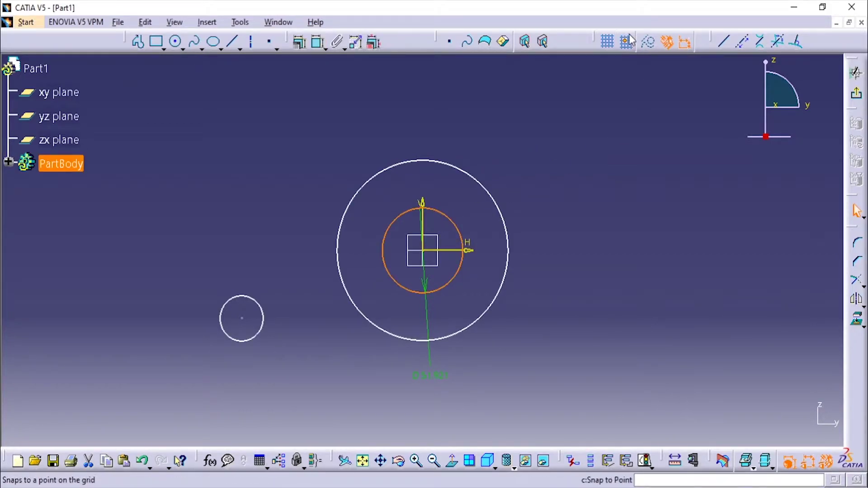
{"action": "left_click", "coordinate": [647, 45]}
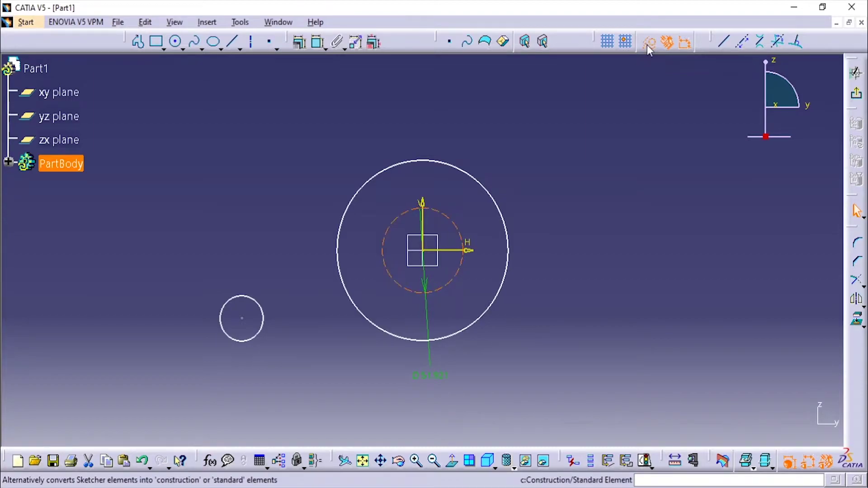
{"action": "left_click", "coordinate": [628, 44]}
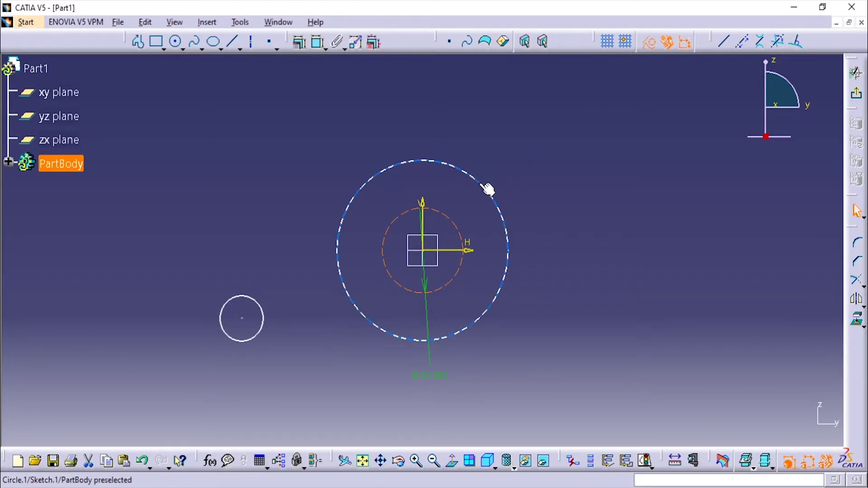
{"action": "left_click", "coordinate": [607, 43]}
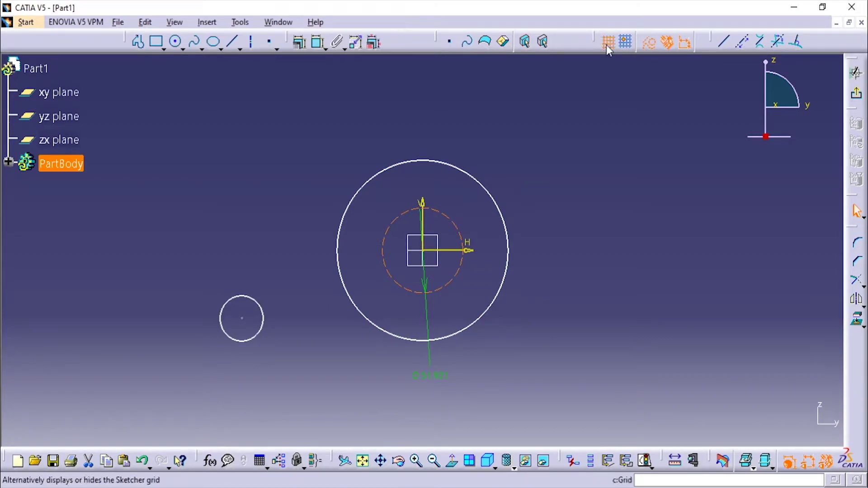
{"action": "left_click", "coordinate": [608, 43]}
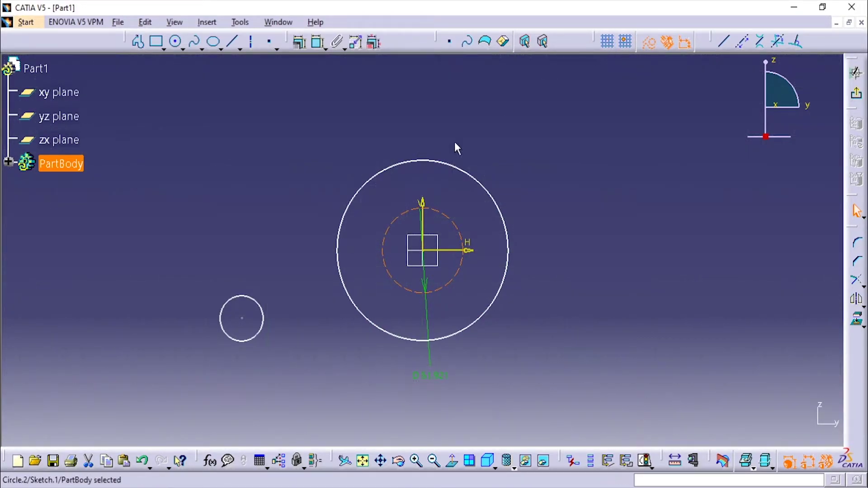
{"action": "left_click", "coordinate": [593, 262]}
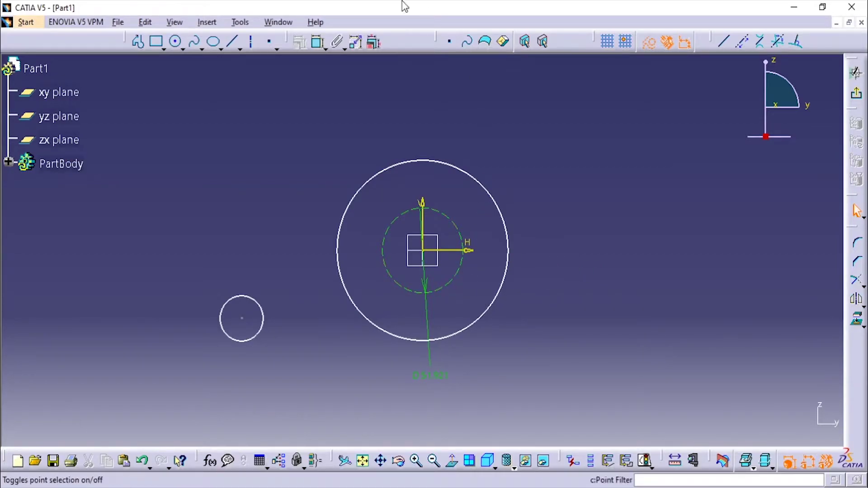
- Dimension the outer circle's diameter, open the dimension for editing and look up the diameter in the Cover drawing in Adobe Acrobat Reader
{"action": "left_click", "coordinate": [318, 43]}
{"action": "left_click", "coordinate": [506, 224]}
{"action": "left_click", "coordinate": [631, 346]}
{"action": "double_click", "coordinate": [634, 339]}
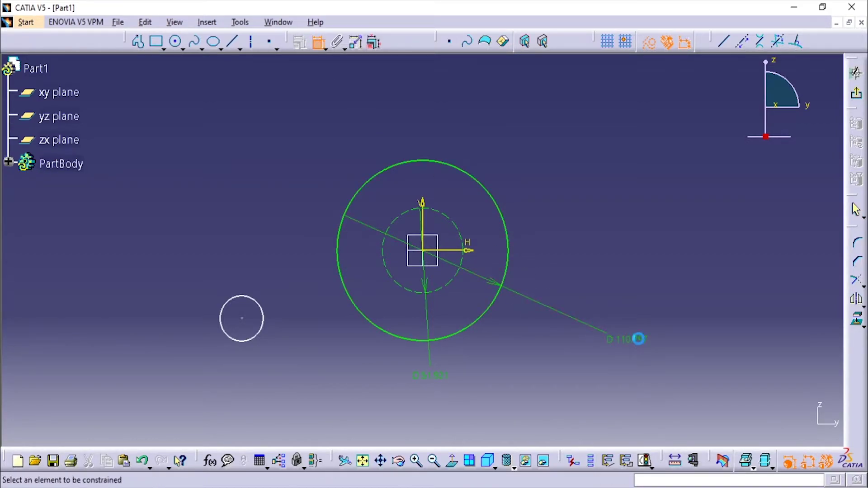
{"action": "key", "text": "alt+Tab"}
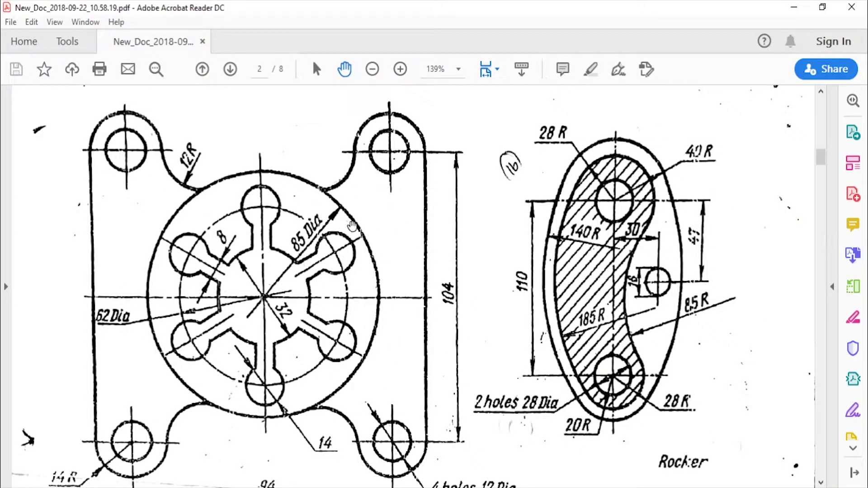
{"action": "key", "text": "alt+Tab"}
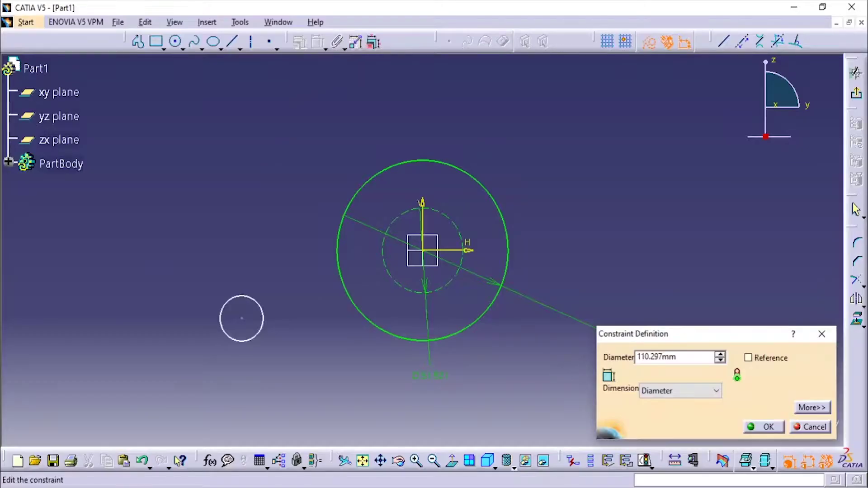
{"action": "left_click", "coordinate": [672, 393]}
{"action": "left_click", "coordinate": [674, 406]}
{"action": "left_click", "coordinate": [681, 391]}
{"action": "left_click", "coordinate": [680, 414]}
- Set the outer circle's diameter to 85 mm
{"action": "left_click", "coordinate": [689, 359]}
{"action": "double_click", "coordinate": [689, 361]}
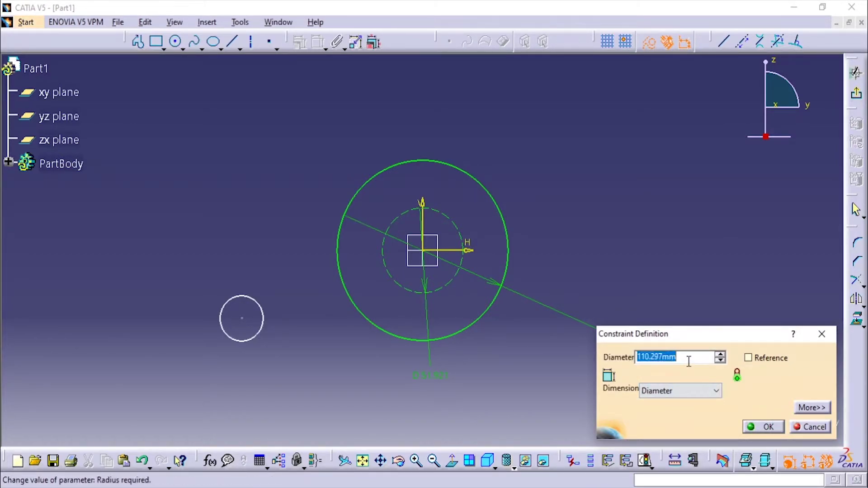
{"action": "type", "text": "8"}
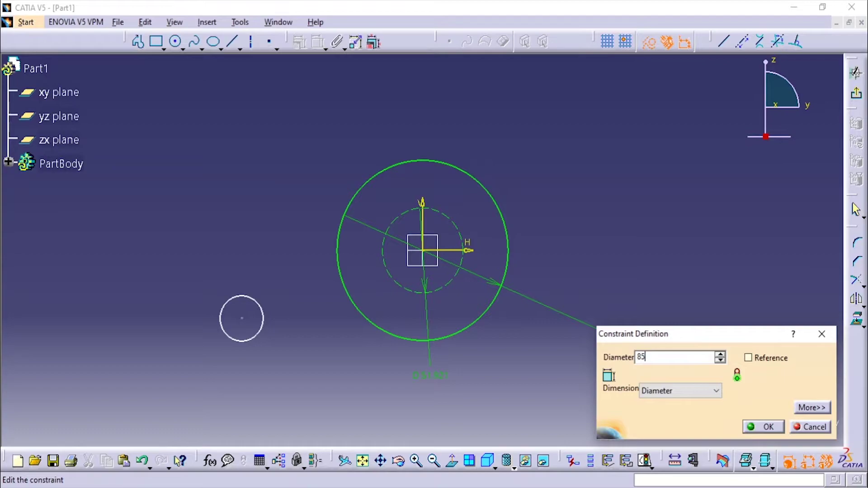
{"action": "type", "text": "5"}
{"action": "key", "text": "Return"}
- Dimension the horizontal distance between the small circle's centre and the sketch's vertical axis, placing the dimension below the small circle
{"action": "left_click", "coordinate": [242, 318]}
{"action": "left_click", "coordinate": [424, 237]}
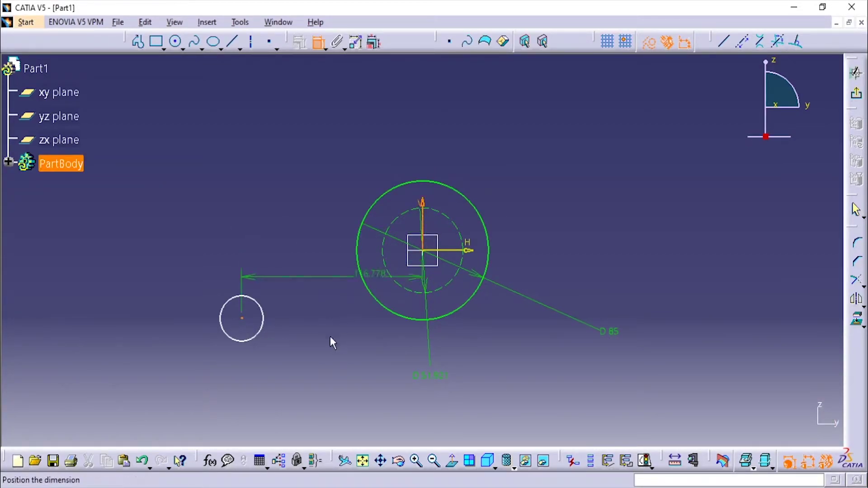
{"action": "left_click", "coordinate": [329, 384]}
- Look up the horizontal spacing of the lower corner holes in the Cover drawing in Adobe Acrobat Reader
{"action": "key", "text": "alt+Tab"}
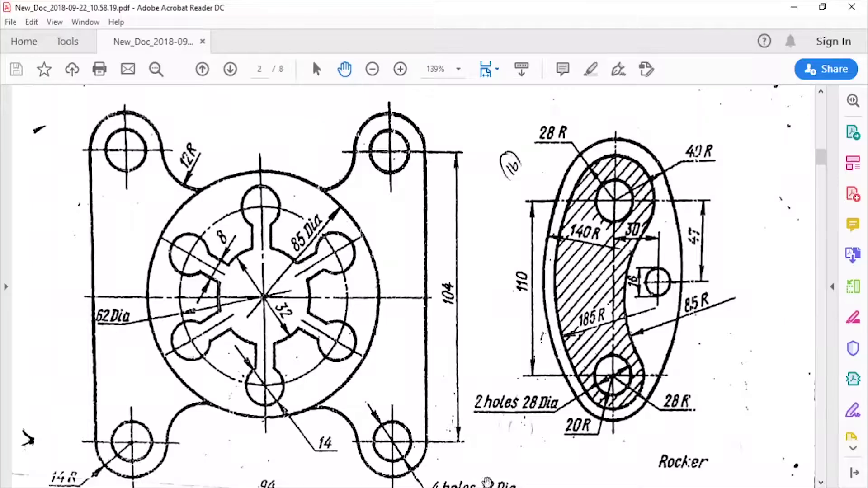
{"action": "scroll", "coordinate": [304, 320], "scroll_direction": "down", "scroll_amount": 3}
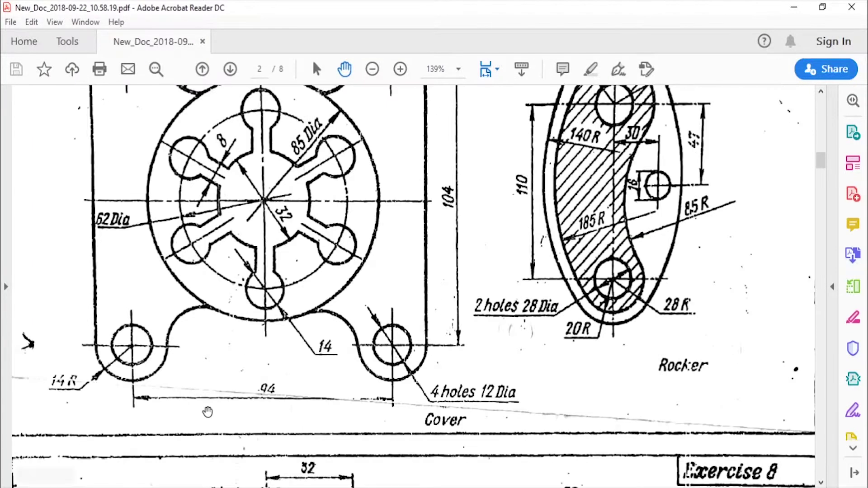